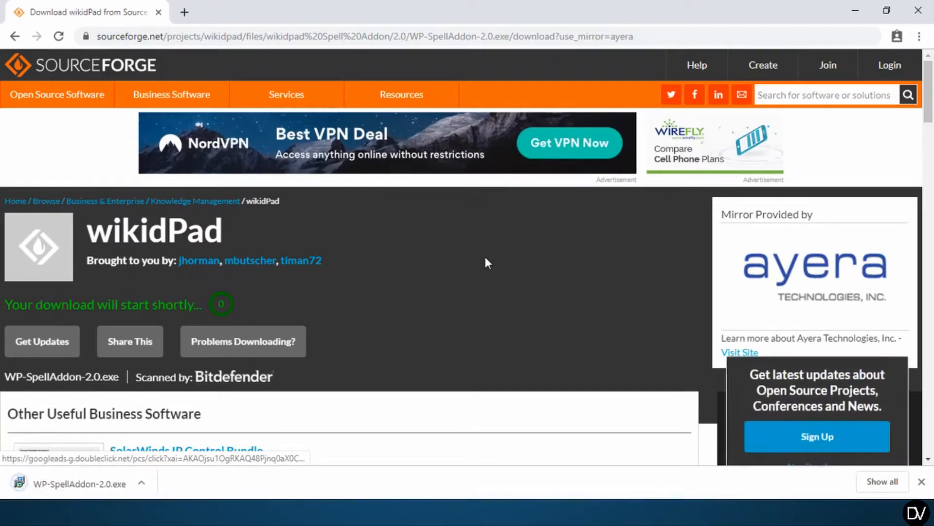
# Show the downloaded WP-SpellAddon-2.0.exe in its folder and close the browser
pyautogui.click(143, 484)
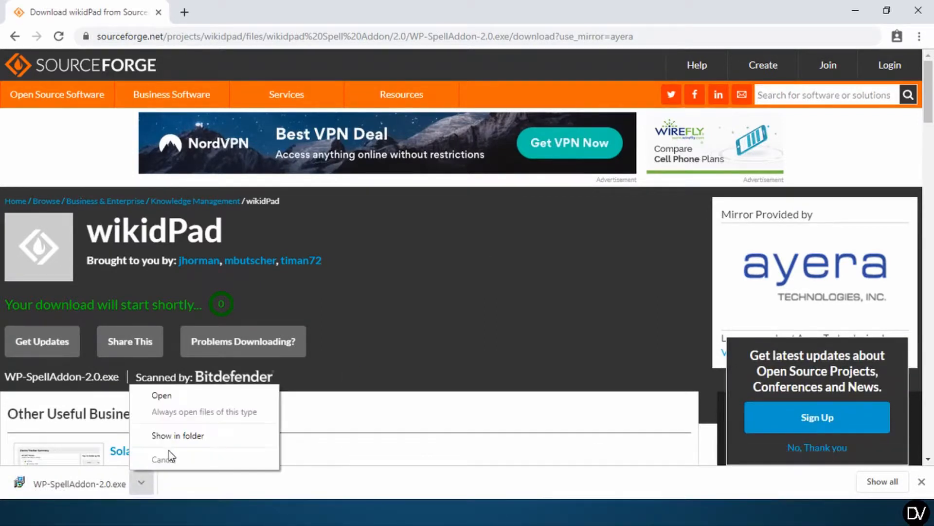
pyautogui.click(180, 441)
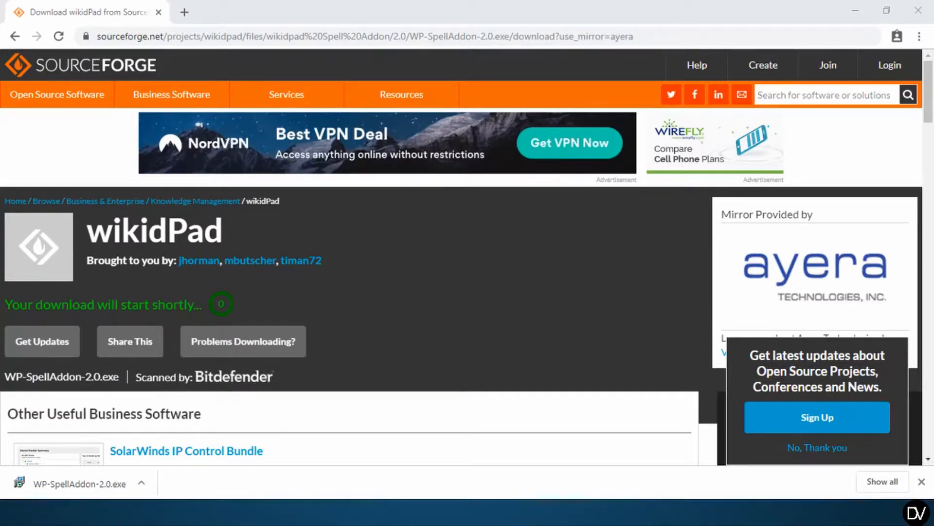
pyautogui.click(915, 12)
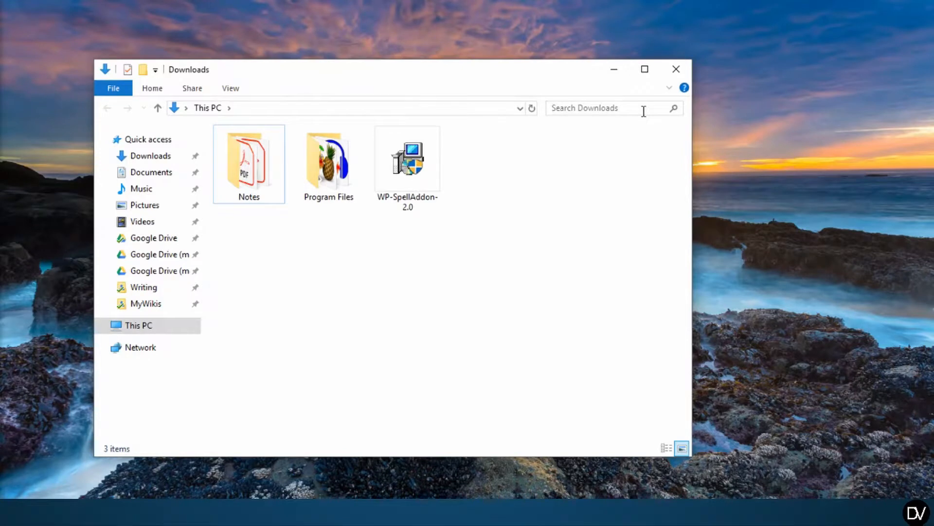
# Launch the WP-SpellAddon-2.0 installer and accept its license agreement
pyautogui.click(411, 164)
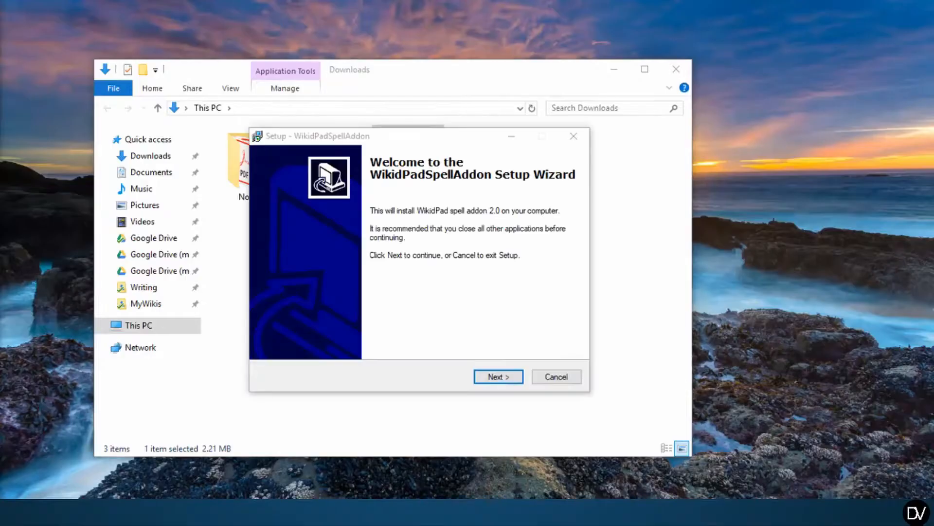
pyautogui.click(425, 254)
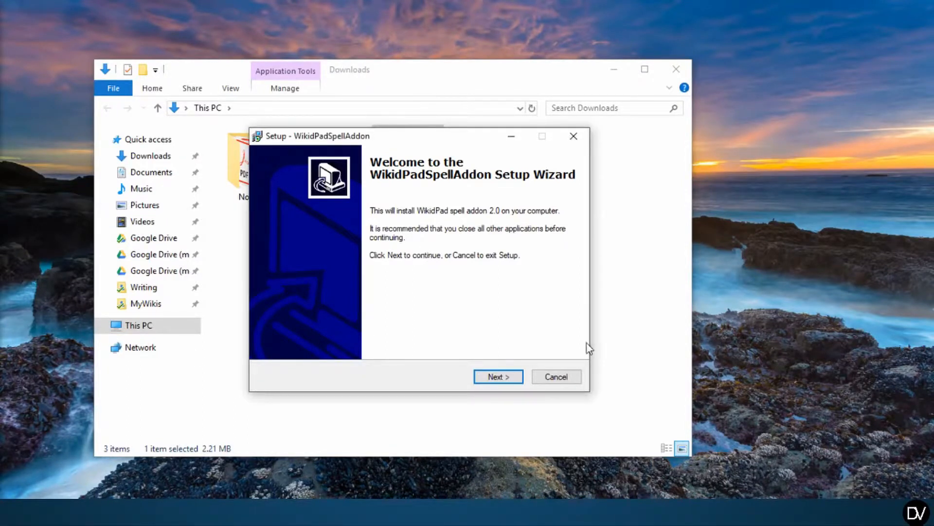
pyautogui.click(501, 379)
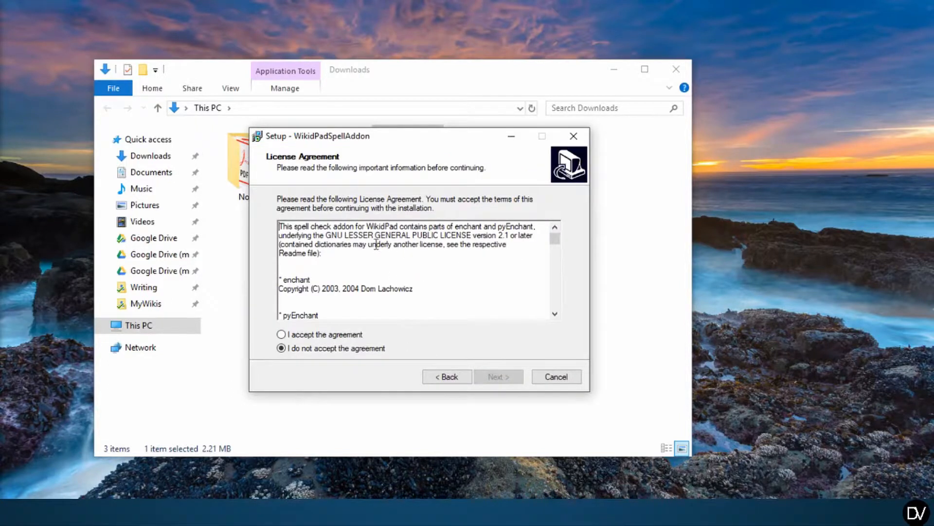
pyautogui.doubleClick(360, 235)
pyautogui.click(282, 334)
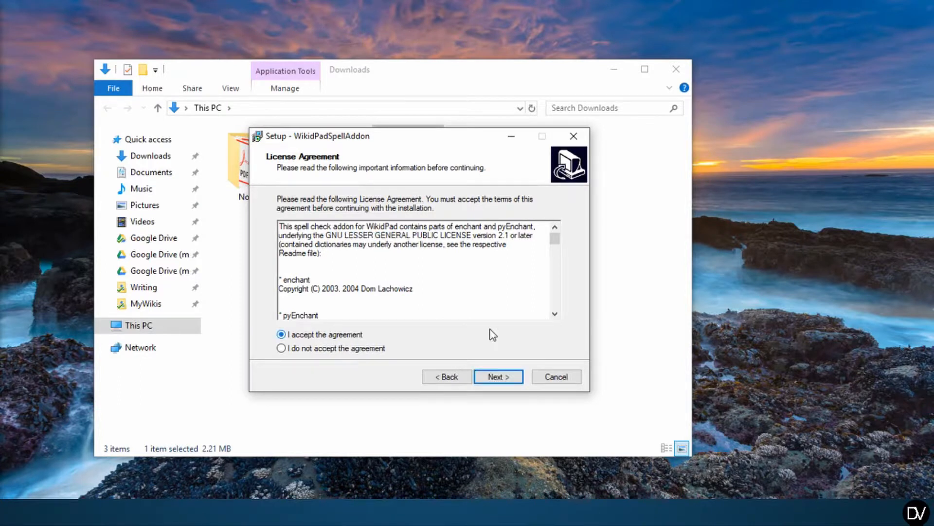
pyautogui.click(515, 381)
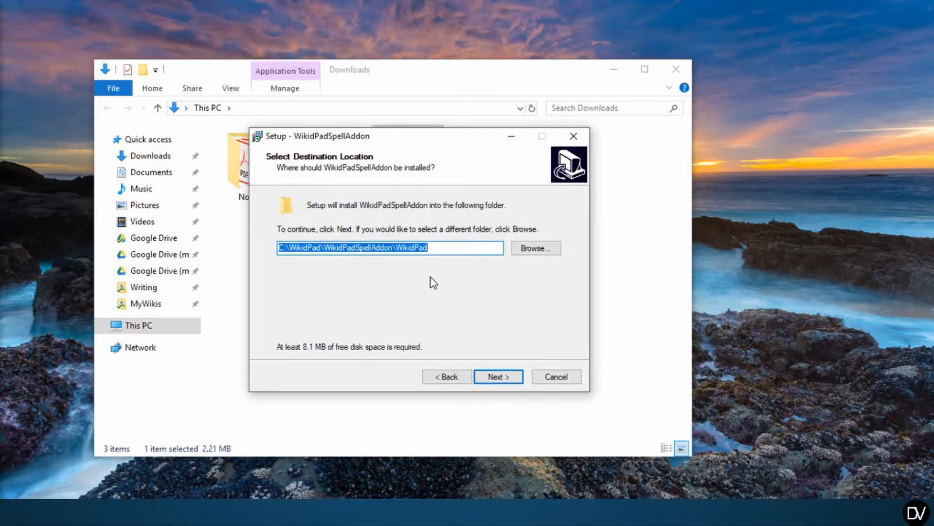
# Review the destination folder C:\WikidPad\WikidPadSpellAddon\WikidPad up to the install summary, and exit setup without installing, closing the Downloads window
pyautogui.doubleClick(357, 248)
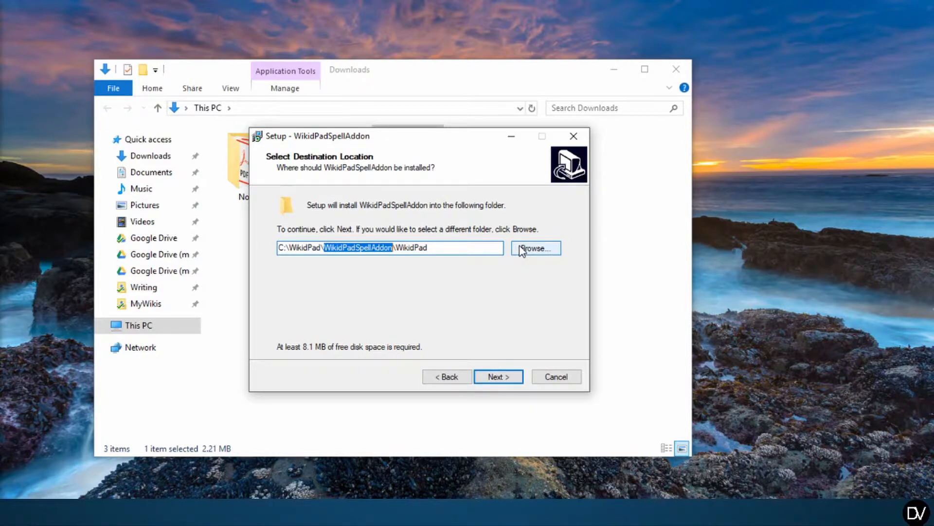
pyautogui.click(497, 377)
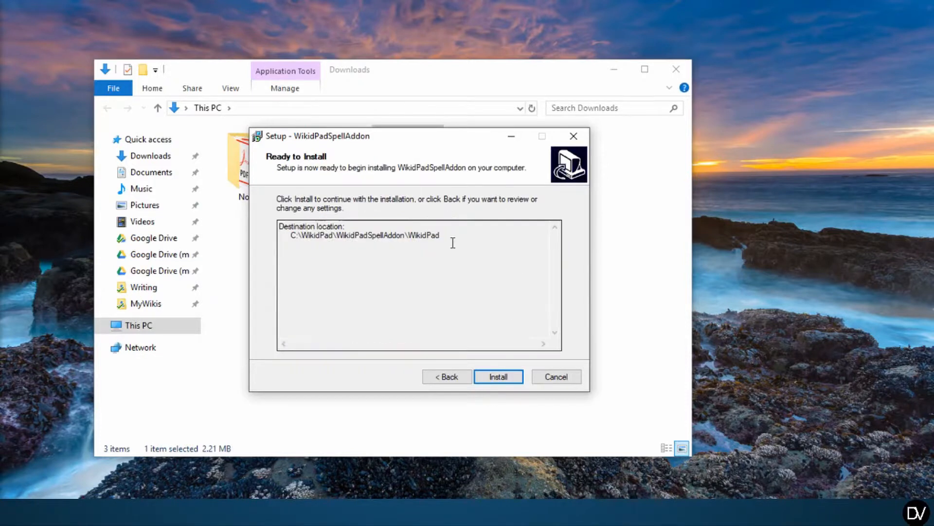
pyautogui.moveTo(453, 240); pyautogui.dragTo(294, 240)
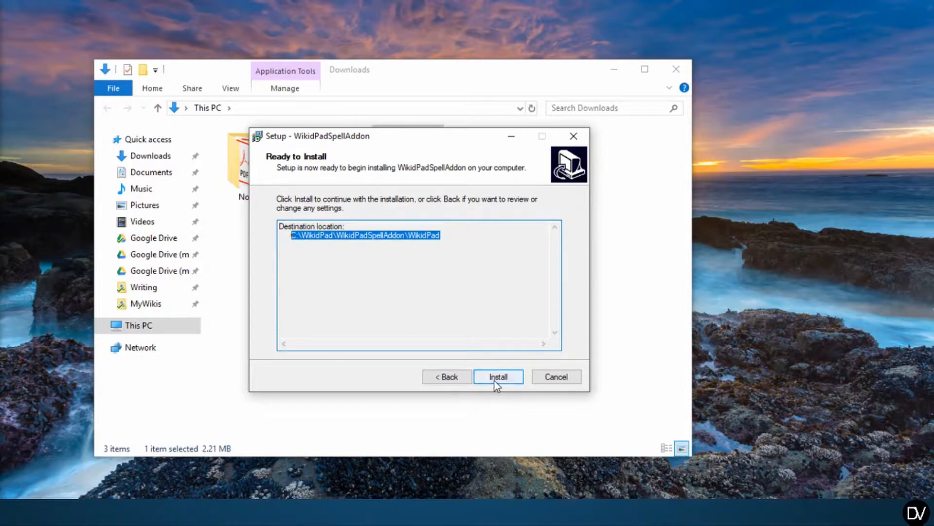
pyautogui.click(563, 382)
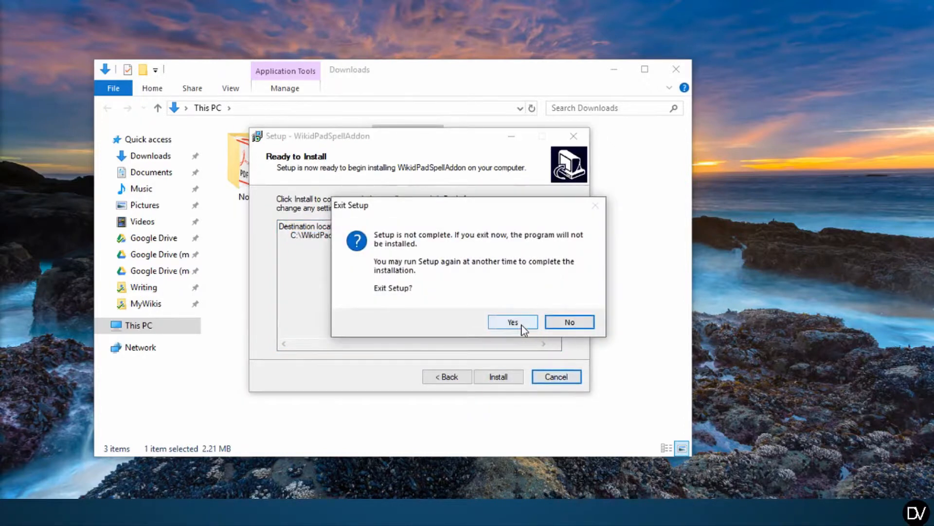
pyautogui.click(521, 325)
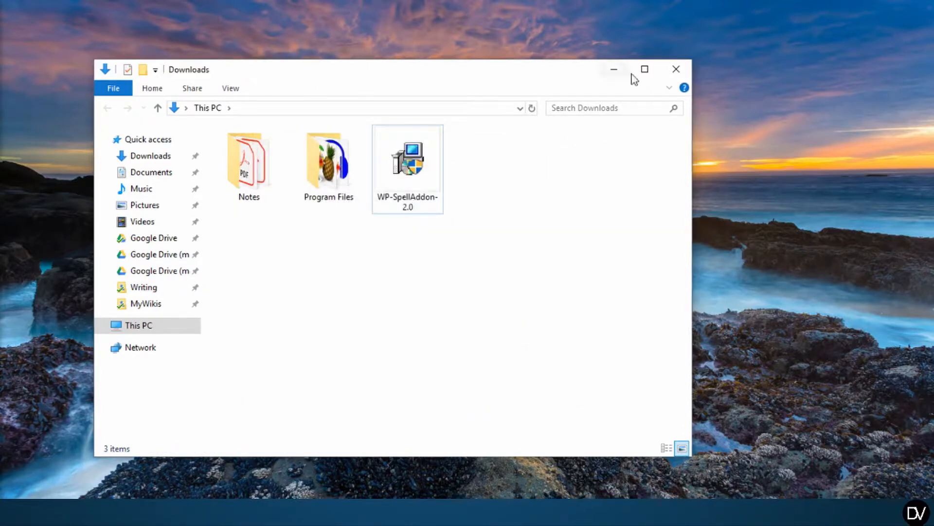
pyautogui.click(674, 69)
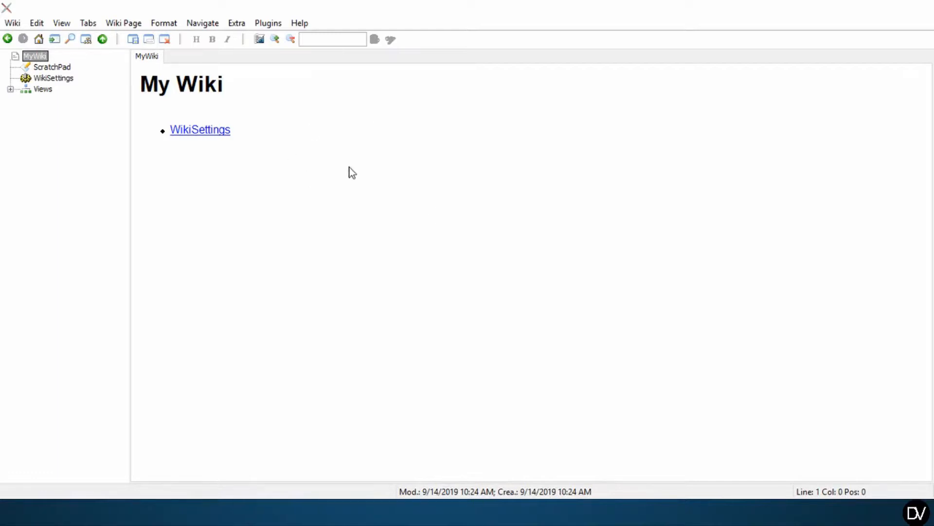
# Add the line [global.language: en_US] above the other global settings on the WikiSettings page and return it to preview
pyautogui.click(203, 136)
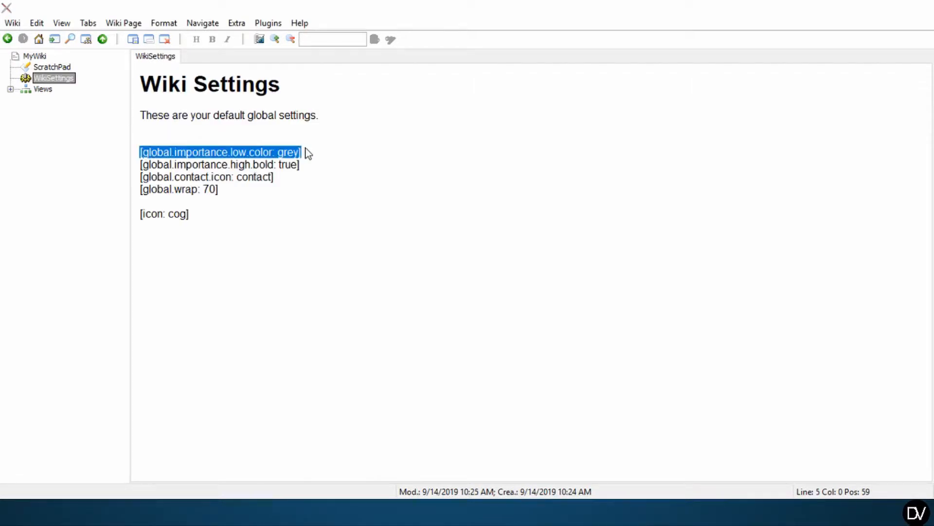
pyautogui.click(260, 39)
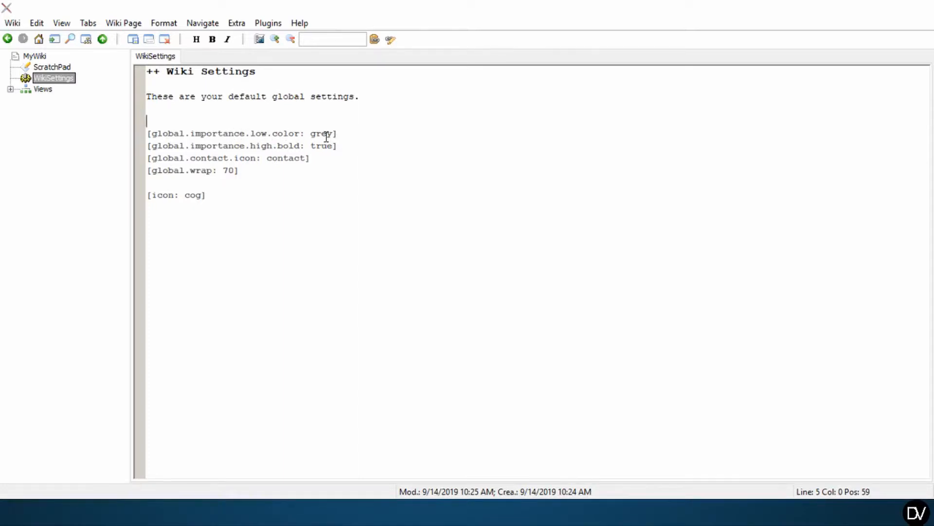
pyautogui.write('[global.language')
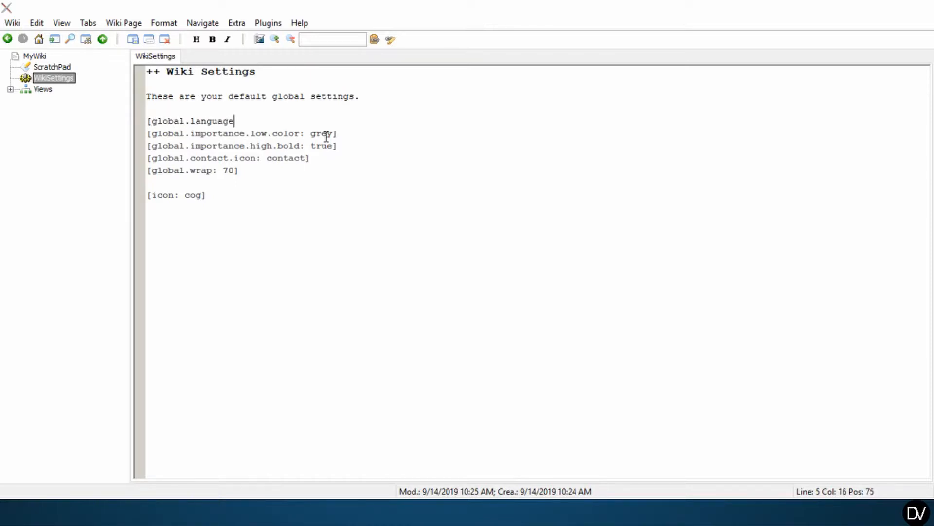
pyautogui.write(': en ')
pyautogui.write('US]')
pyautogui.click(260, 41)
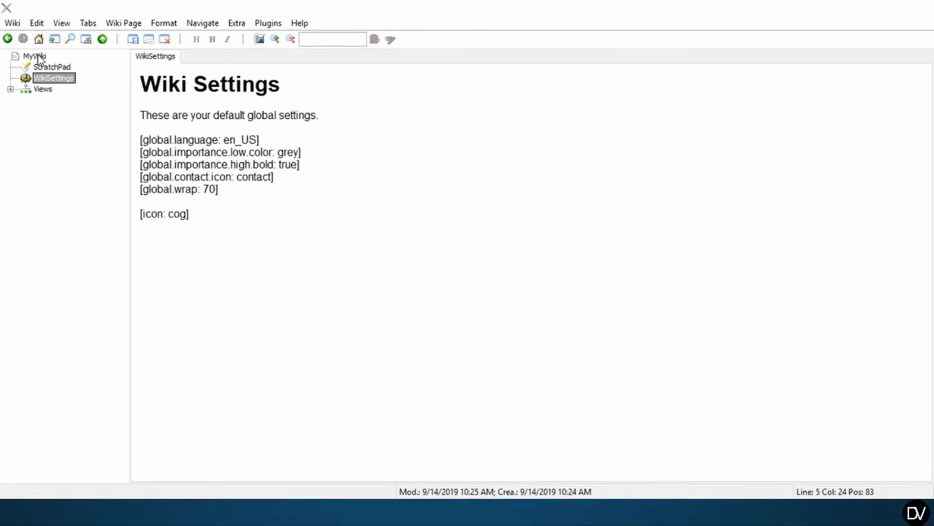
# Insert the test text "akjslkdj sjkls jdkdl sldkd balloon" below the heading of the MyWiki page
pyautogui.click(19, 59)
pyautogui.click(36, 61)
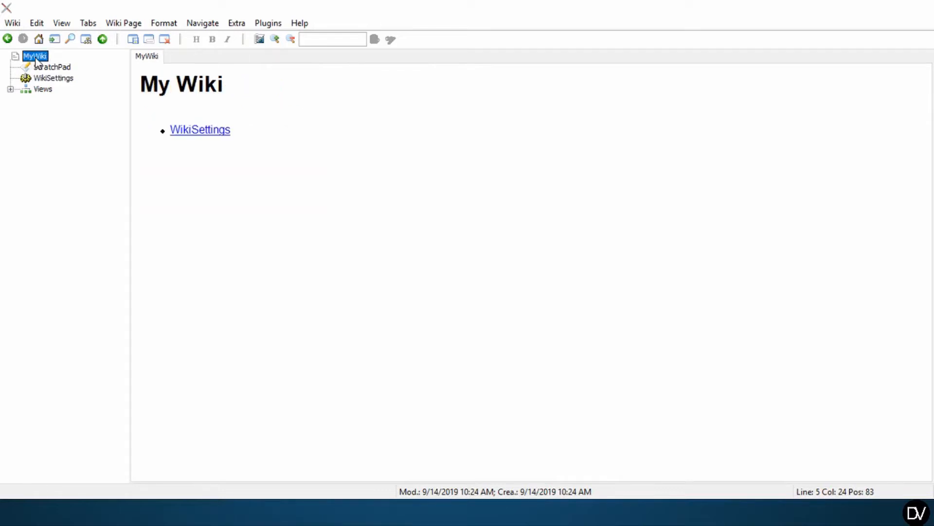
pyautogui.click(265, 104)
pyautogui.click(261, 40)
pyautogui.click(250, 87)
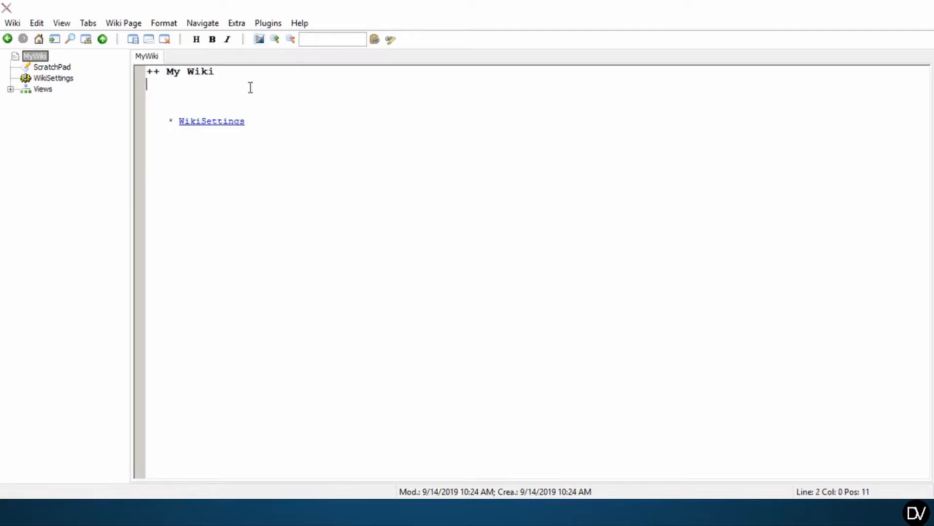
pyautogui.click(250, 95)
pyautogui.write('akjslkdj sj')
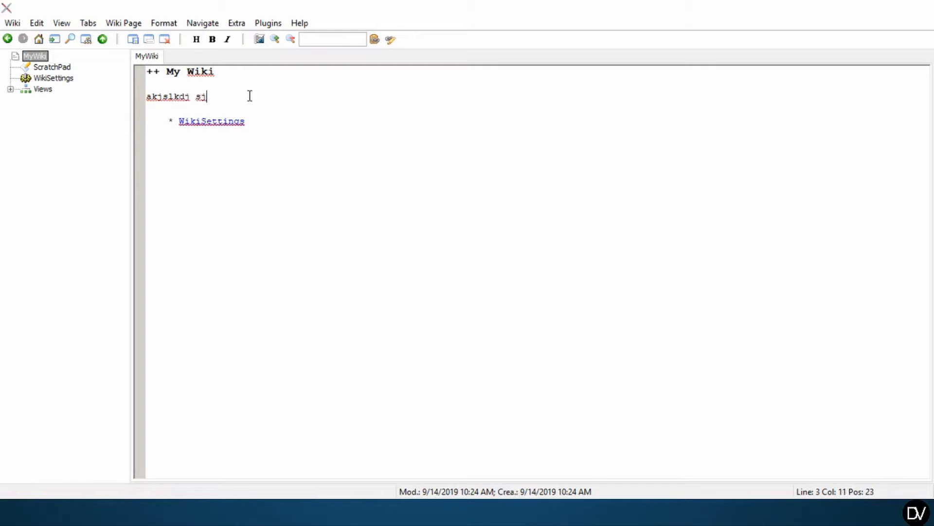
pyautogui.write('kls jdkdj sldkd balloon')
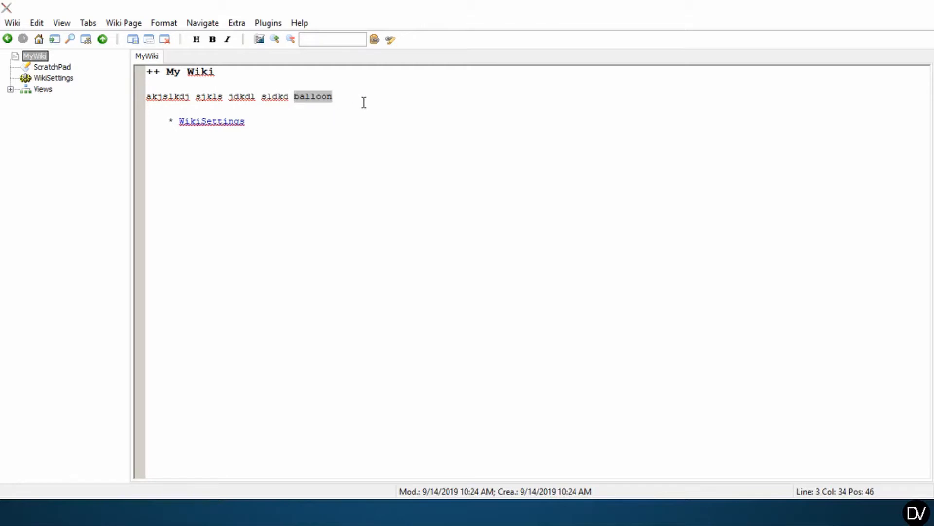
pyautogui.click(302, 143)
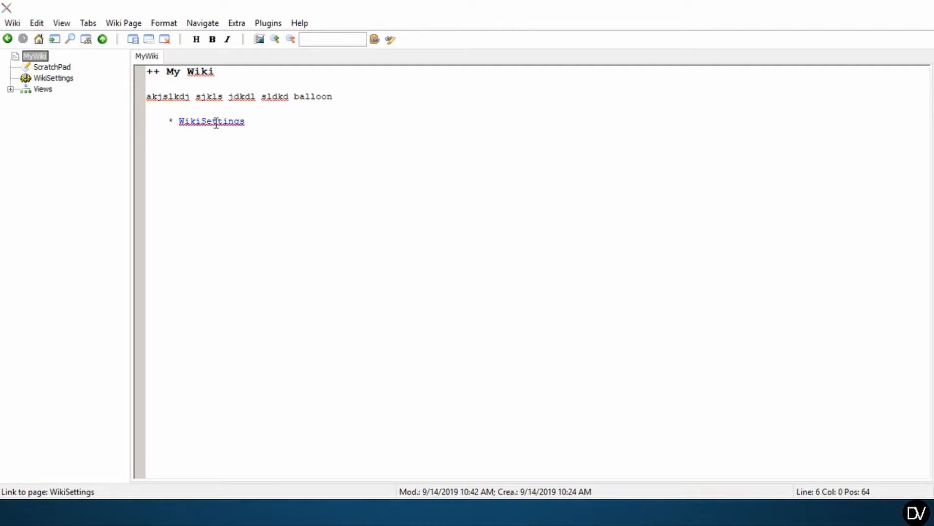
# Run a spell check on the MyWiki page, ignore "Wiki", "akjslkdj" and "sjkls", and end the check at "jdkdl"
pyautogui.click(37, 23)
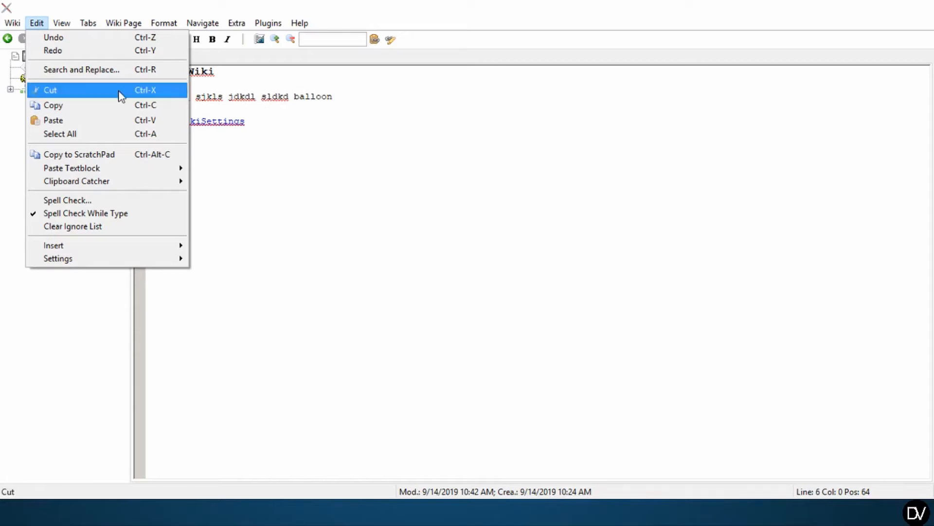
pyautogui.click(113, 200)
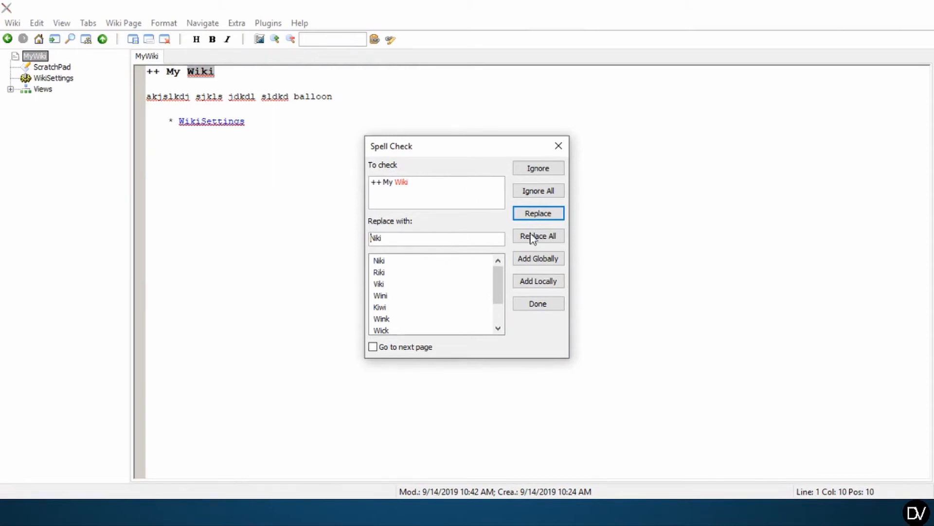
pyautogui.click(552, 178)
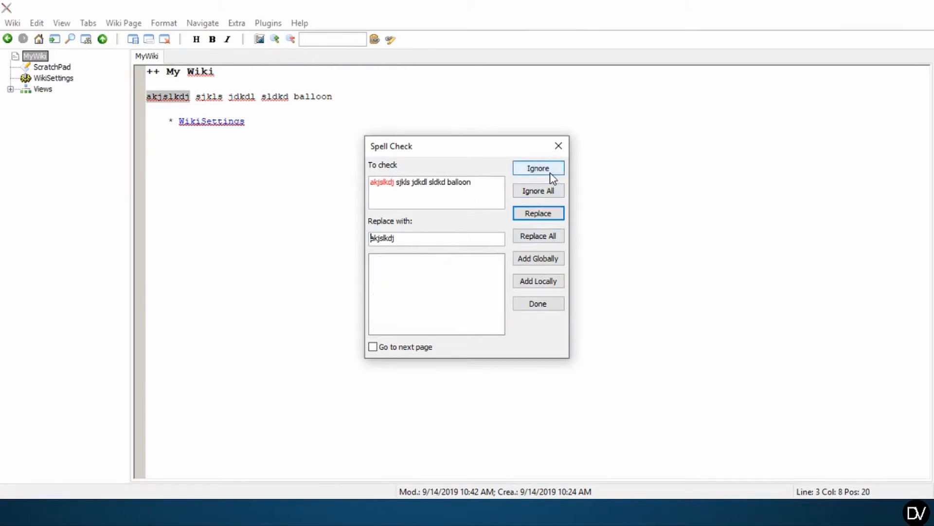
pyautogui.click(552, 179)
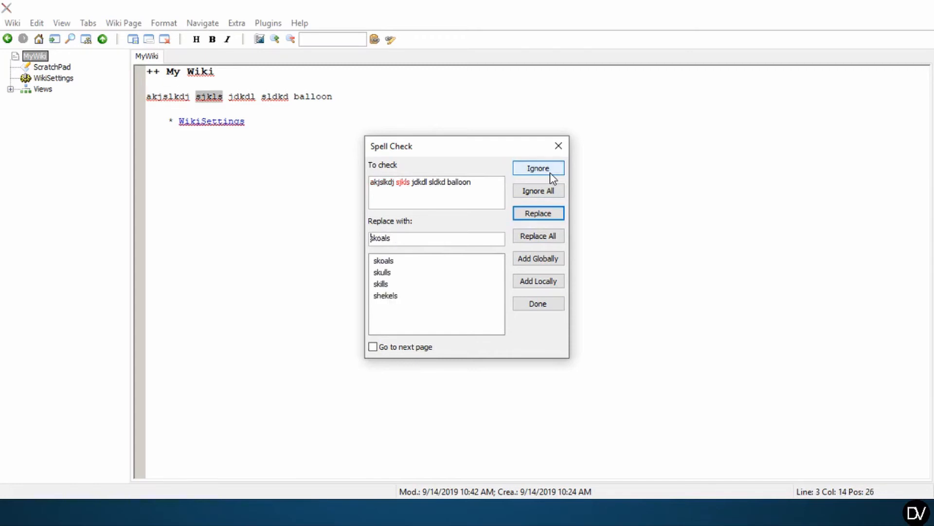
pyautogui.click(553, 178)
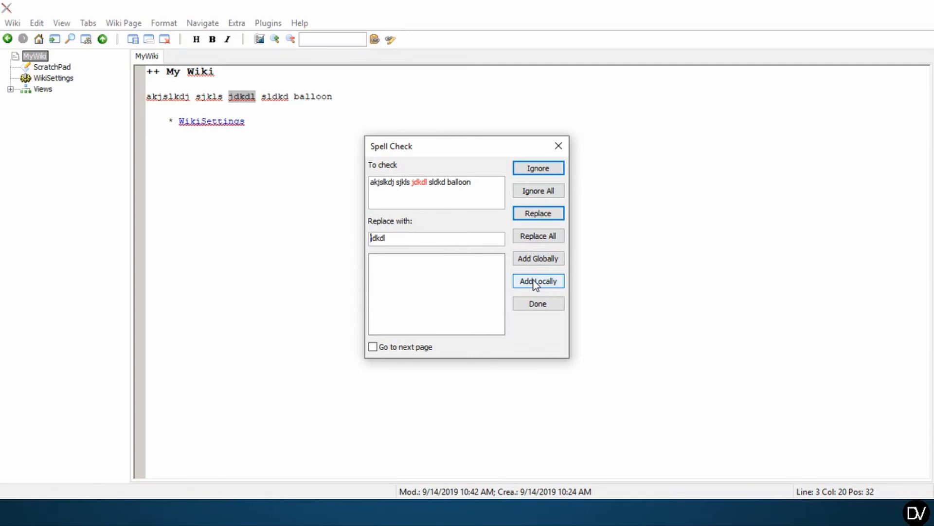
pyautogui.click(534, 306)
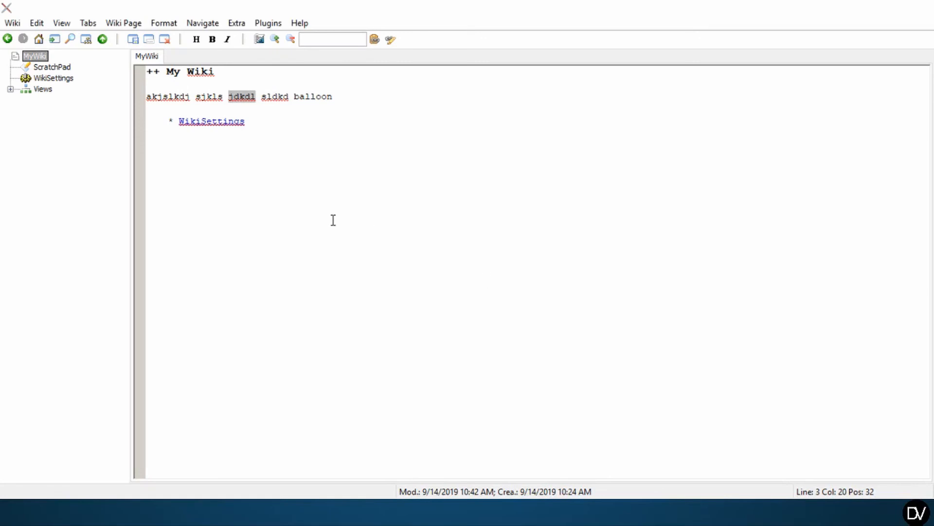